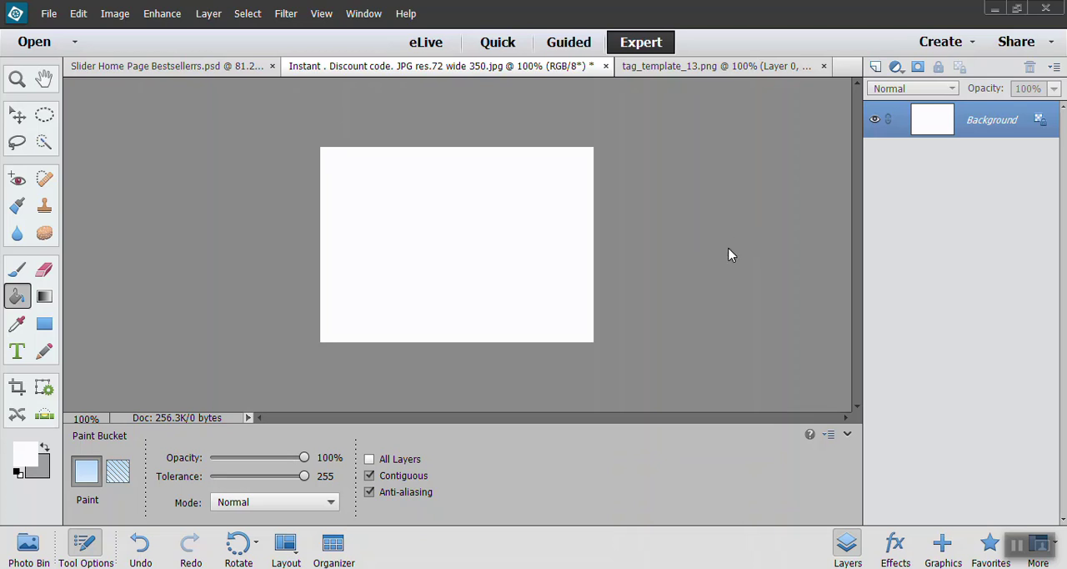
Step: Check the pixel dimensions and resolution of the blank discount code image, keeping the existing size
left_click(115, 14)
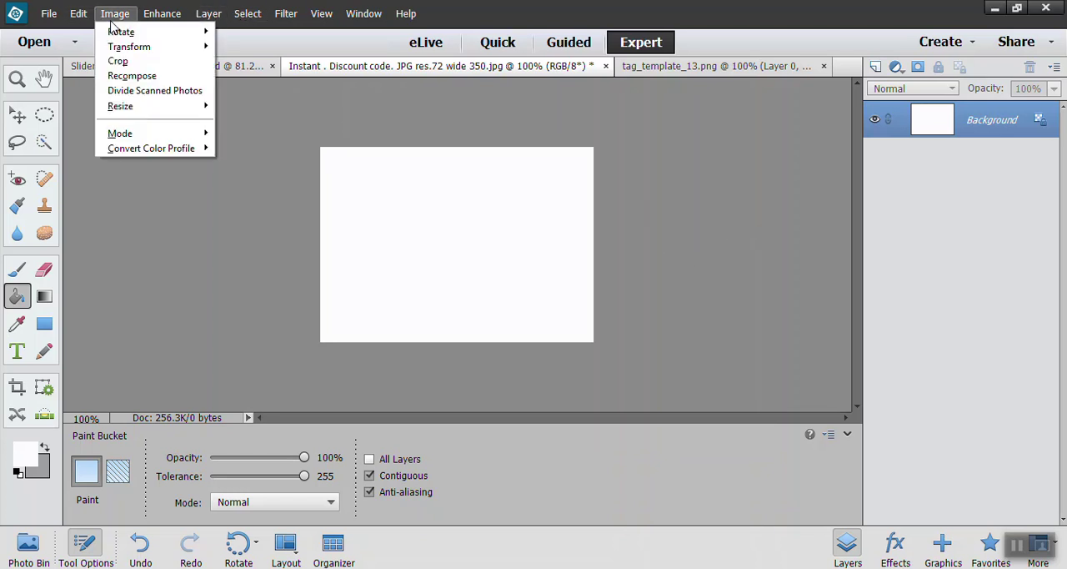
mouse_move(162, 113)
left_click(291, 109)
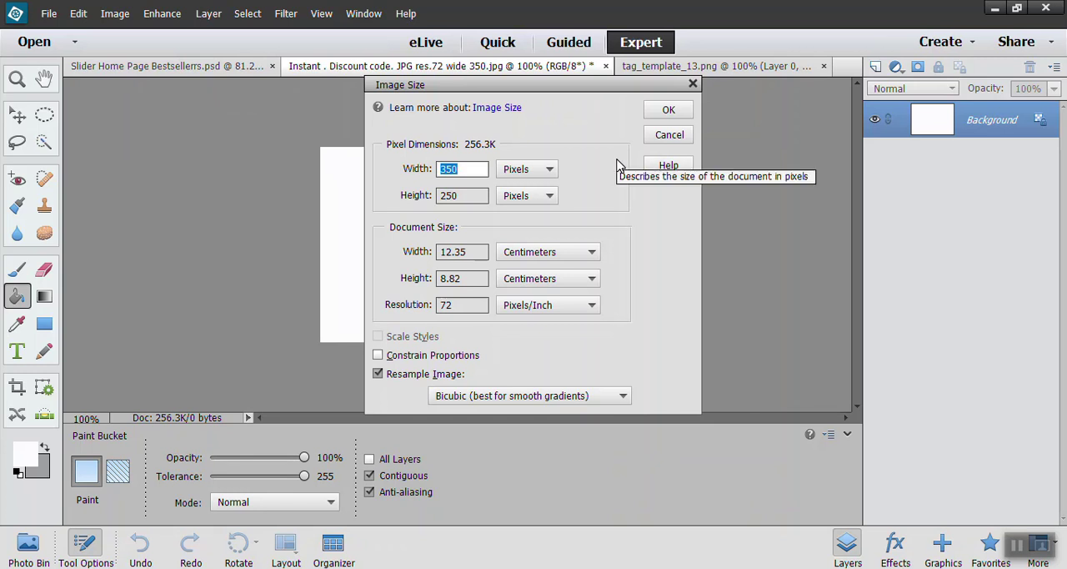
left_click(685, 115)
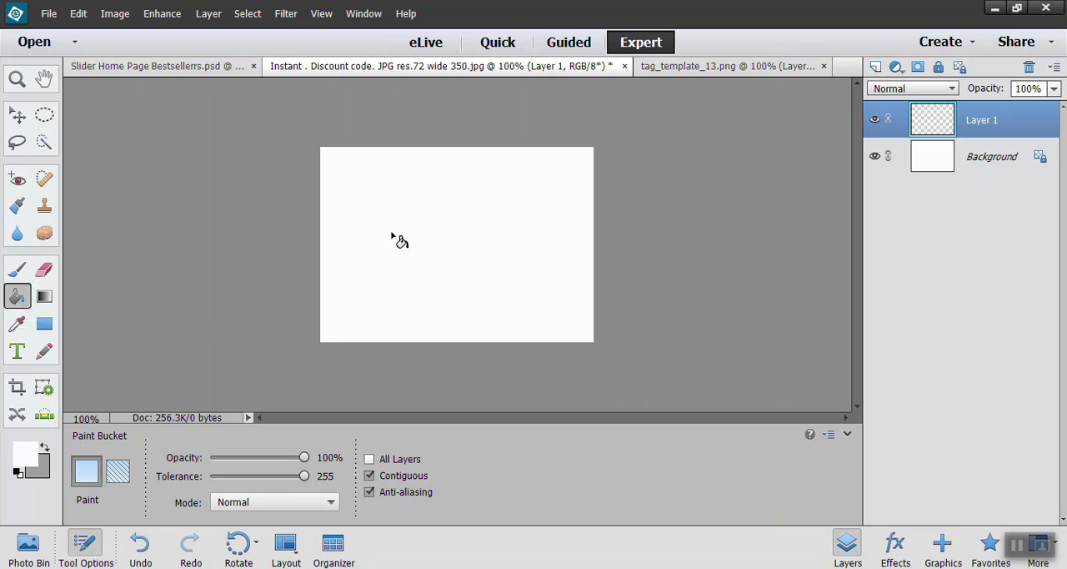
Step: Add a text box across the middle of the white canvas and enter the discount text
left_click(17, 351)
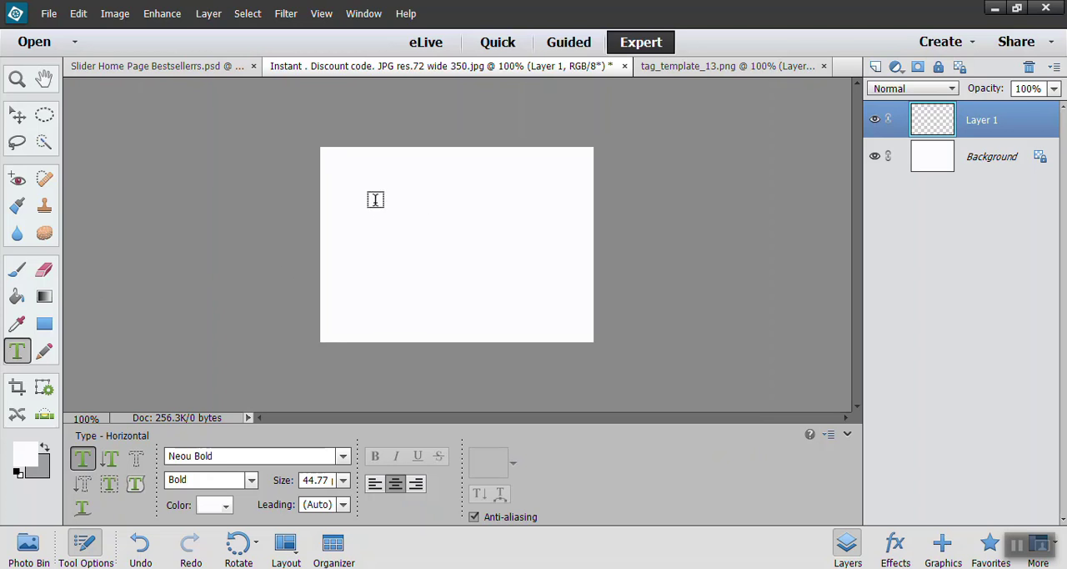
left_click_drag(361, 193, 551, 297)
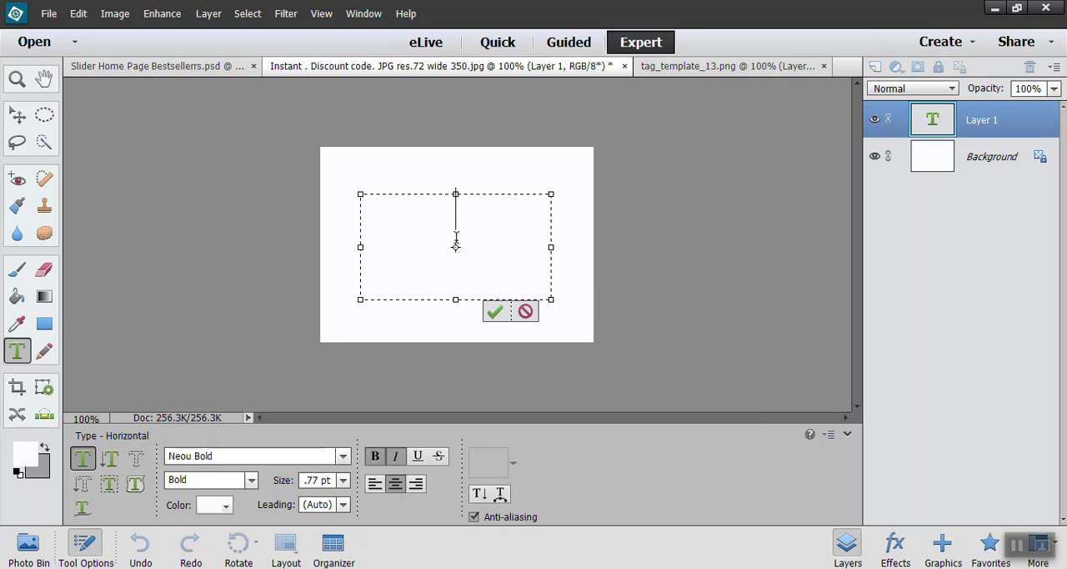
type("D")
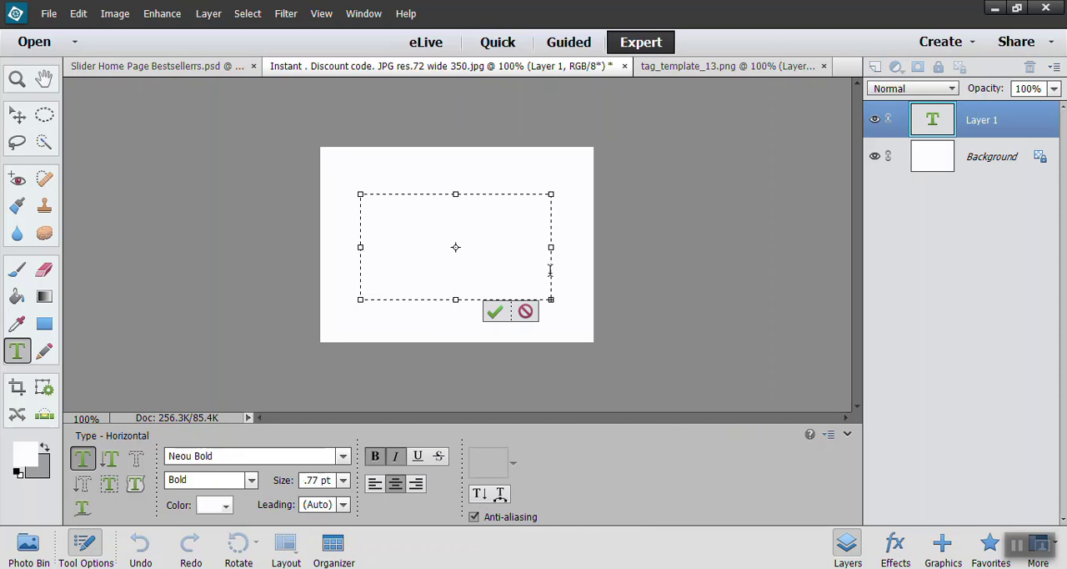
Step: Select all of the text in the box and set its color to dark purple 100222
left_click_drag(551, 271, 337, 215)
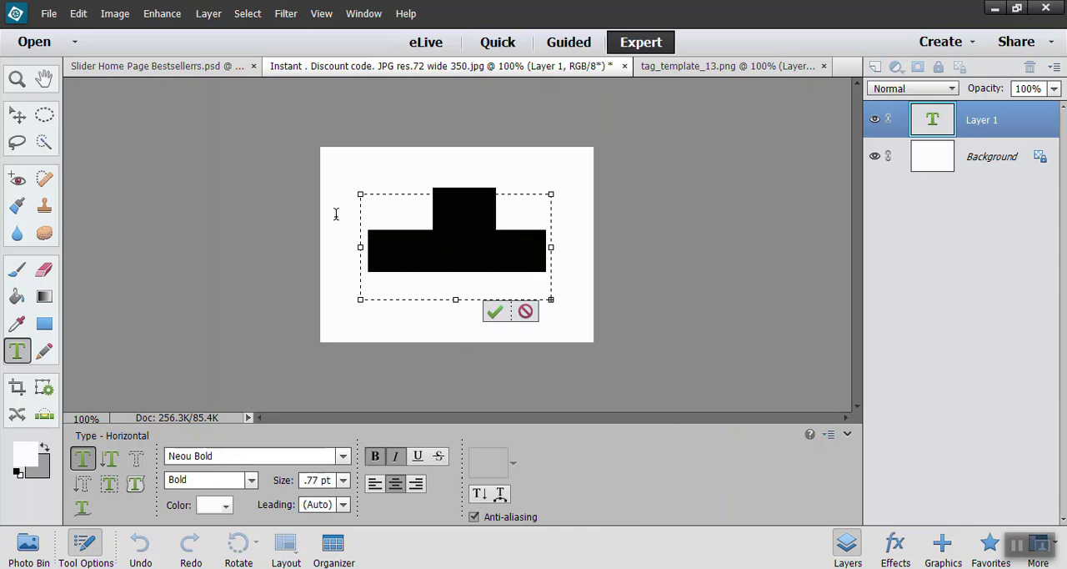
left_click(37, 464)
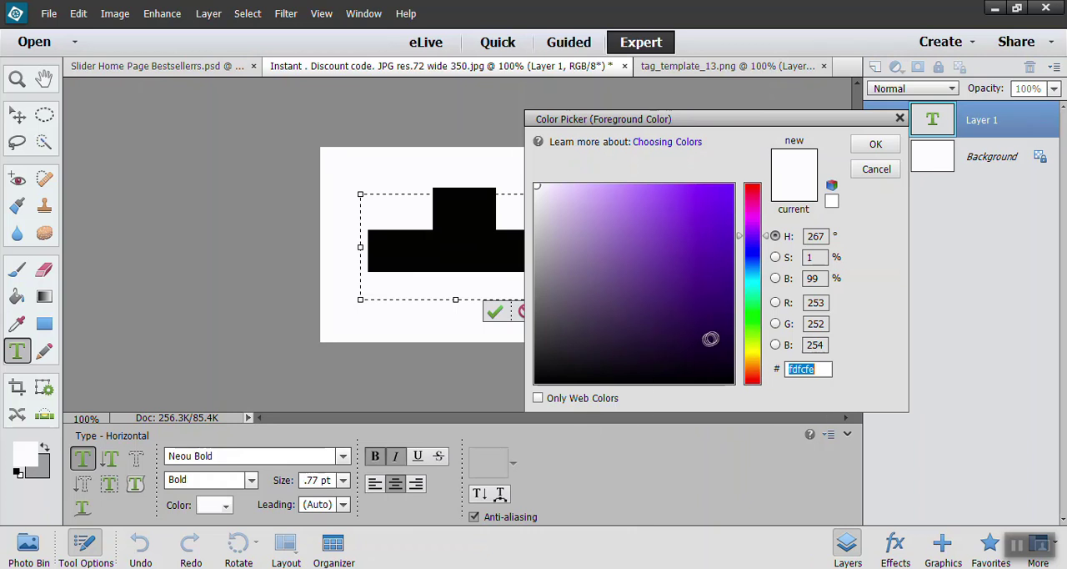
left_click(723, 357)
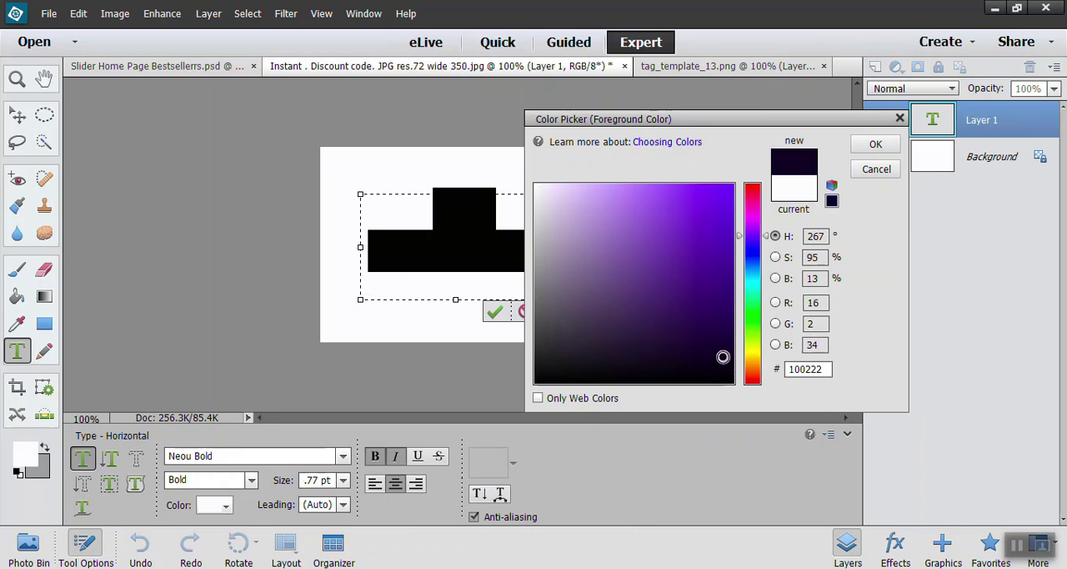
left_click(875, 143)
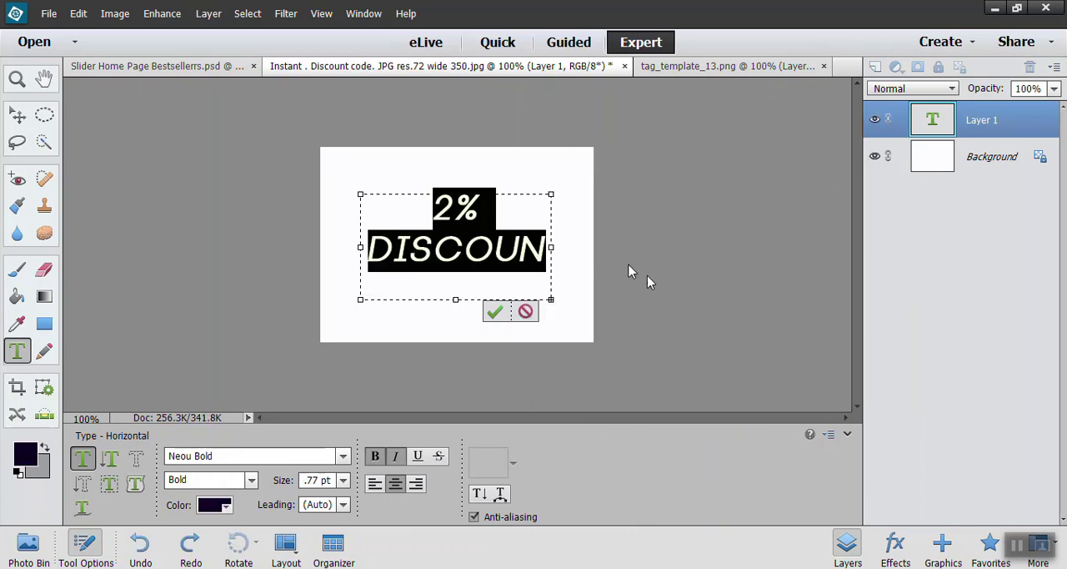
Step: Correct the percentage in the text to 20% and commit the edit
left_click(456, 208)
type("0")
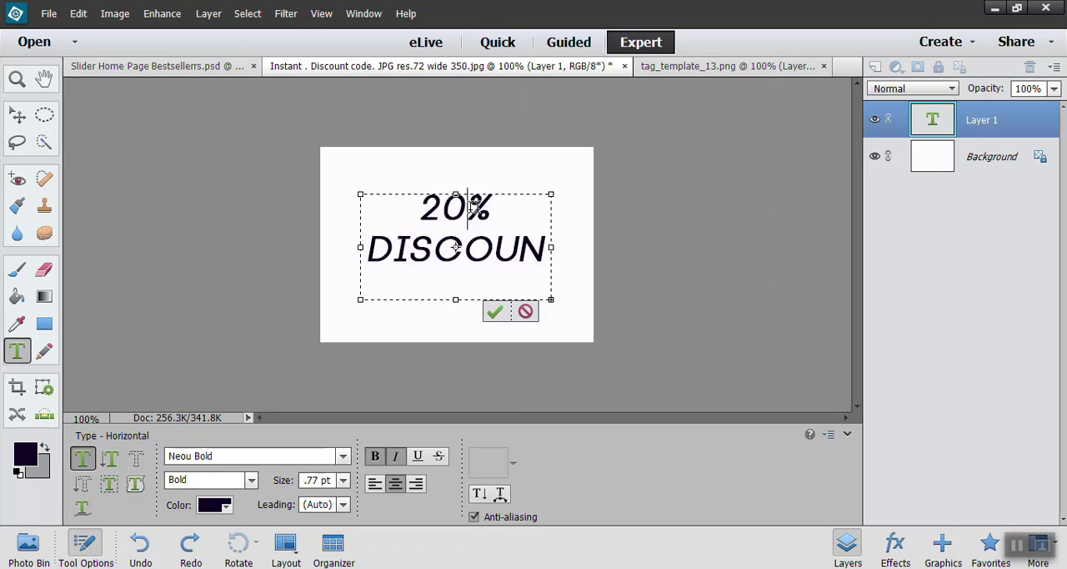
left_click(496, 311)
left_click(571, 255)
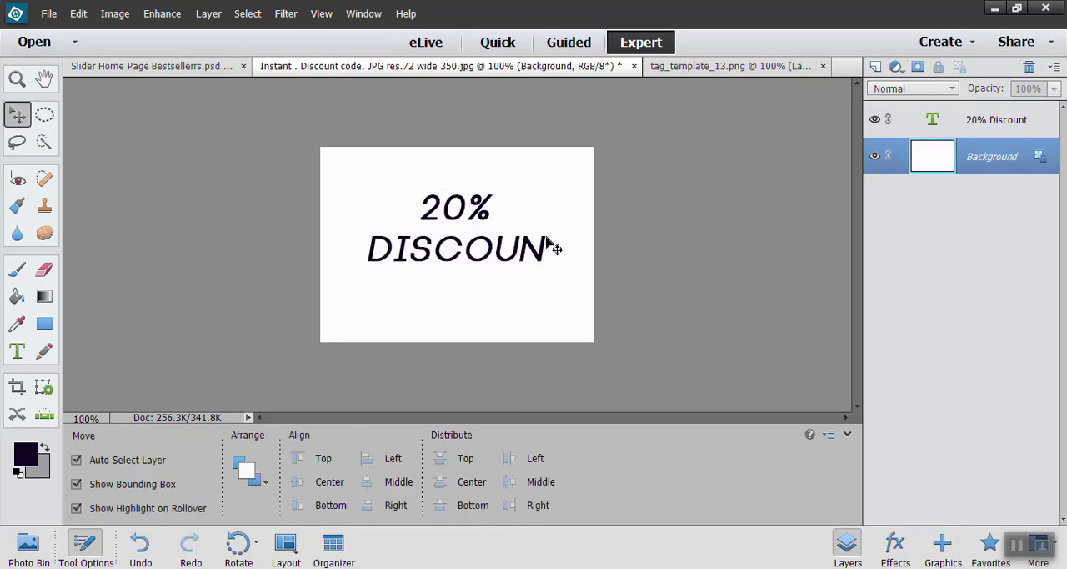
Step: Reopen the text for editing and correct the spelling of its second line to DISCOUNT
left_click(548, 254)
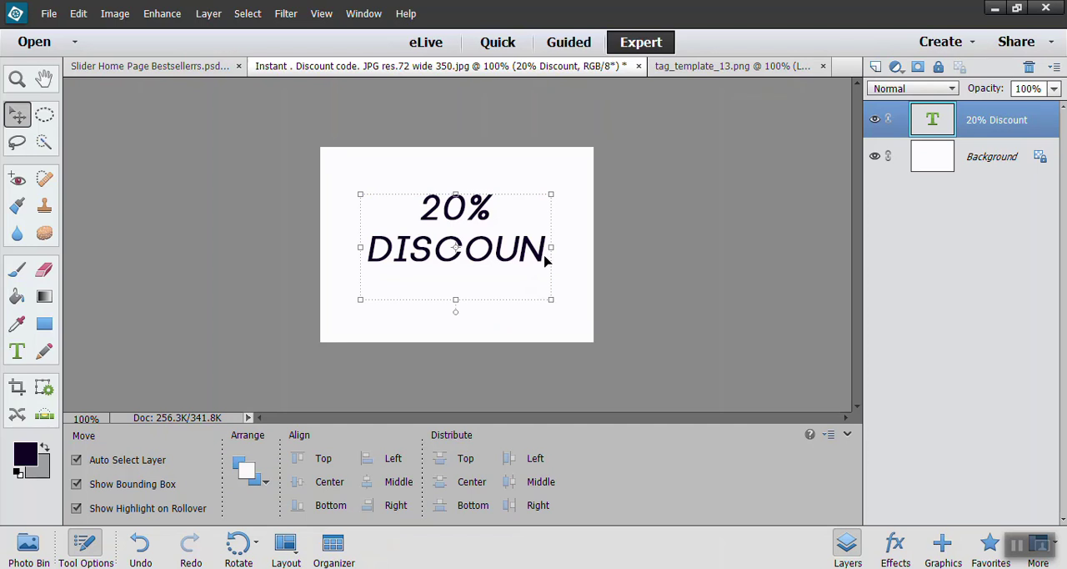
double_click(500, 250)
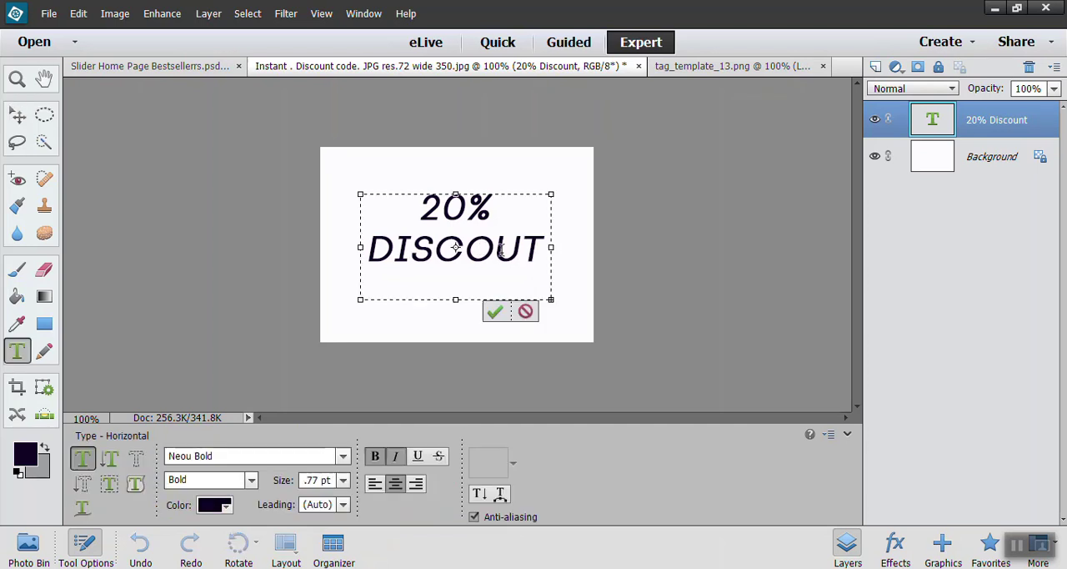
key("BackSpace")
type("N")
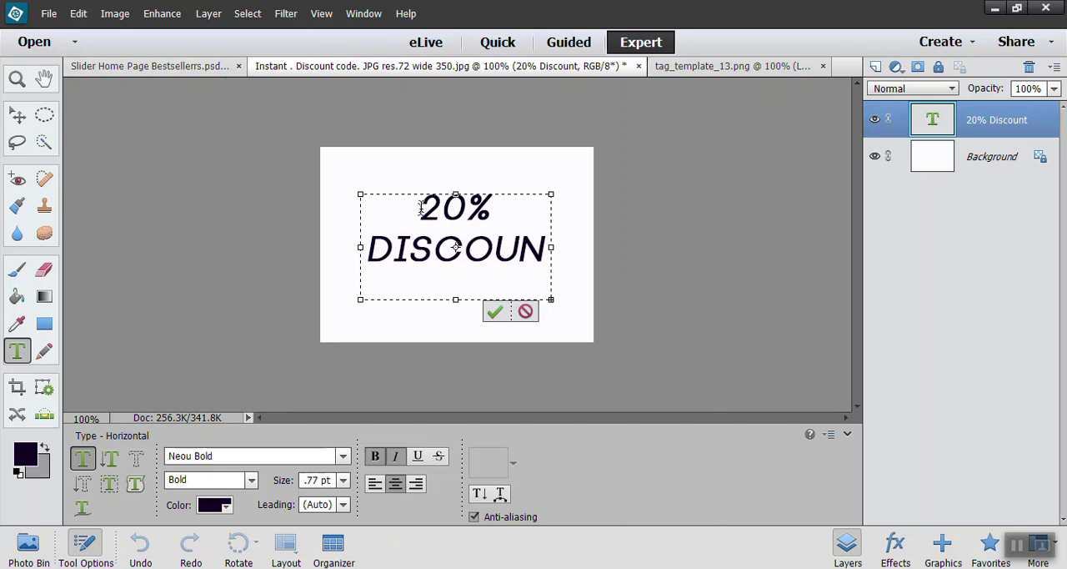
Step: Widen the text box so DISCOUNT fits on one line, and move the text slightly lower on the canvas
left_click_drag(358, 249, 341, 248)
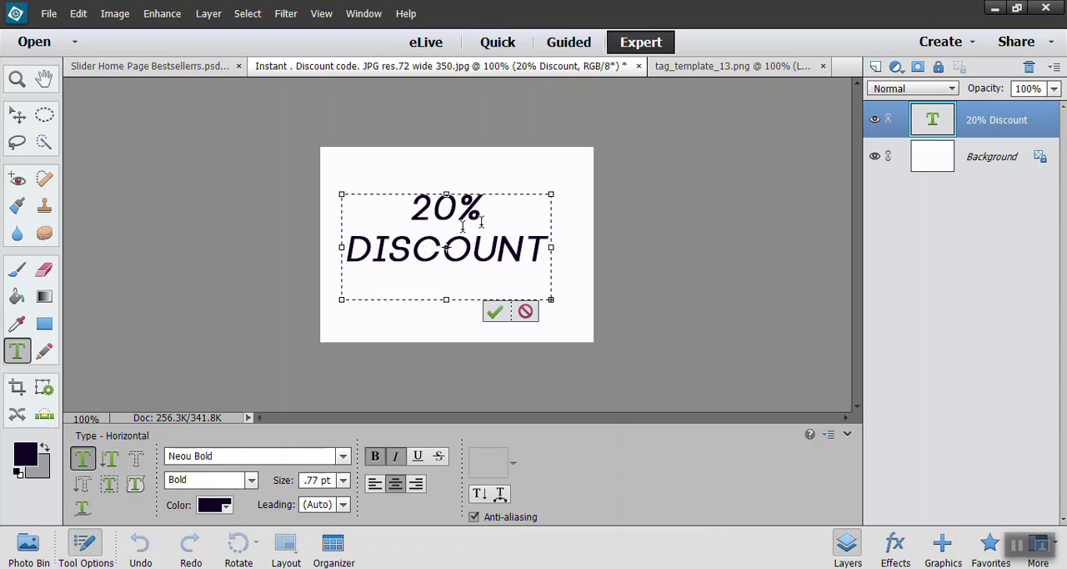
left_click(495, 313)
key("v")
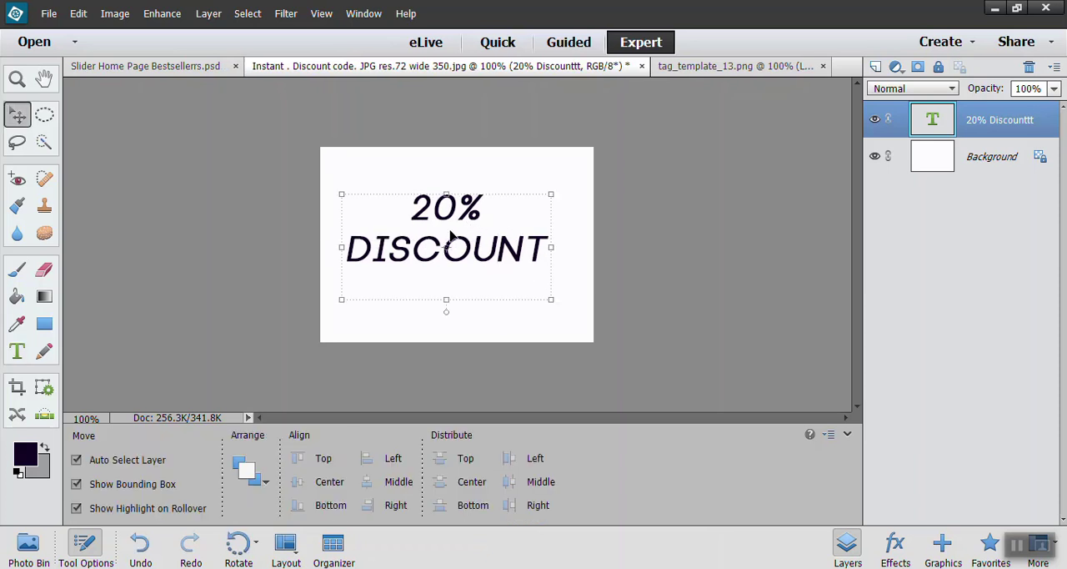
left_click_drag(451, 235, 468, 281)
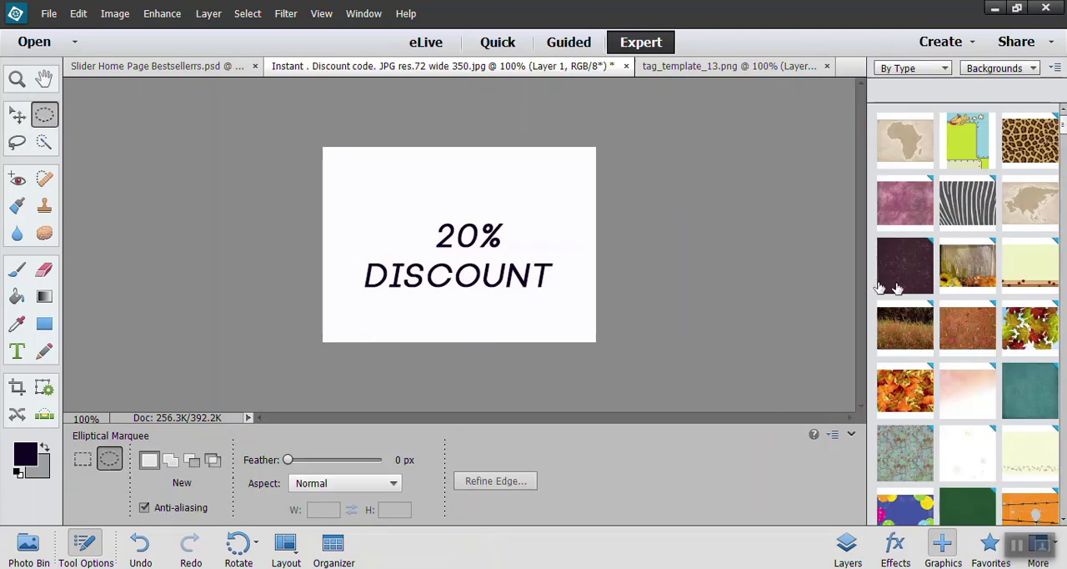
Step: Browse the Backgrounds and Graphics content libraries for artwork to go with the discount text
scroll(1039, 387, "down", 2)
scroll(1039, 387, "down", 6)
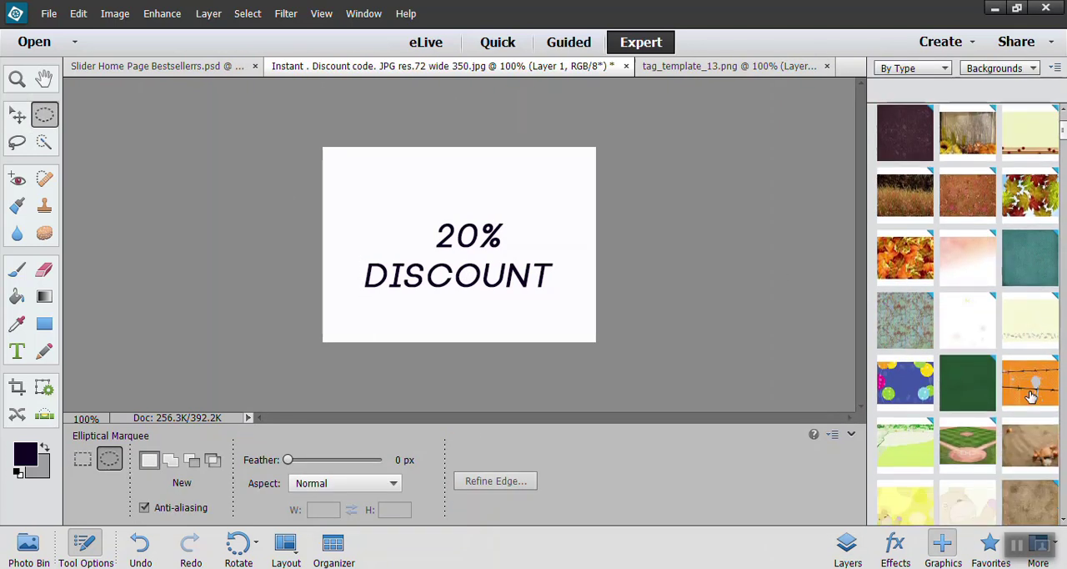
scroll(1017, 390, "down", 4)
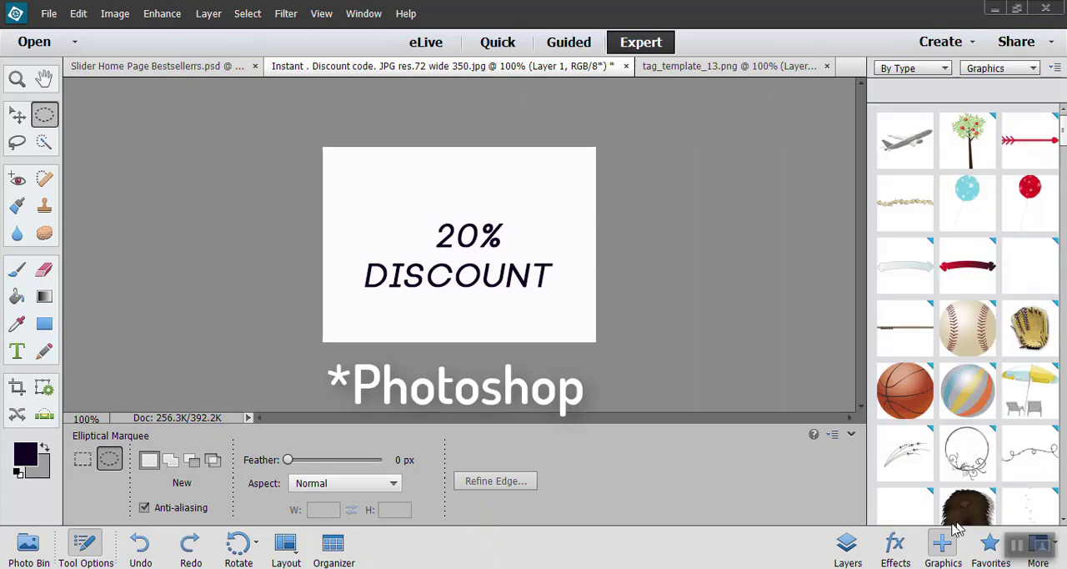
left_click(1021, 70)
left_click(1029, 69)
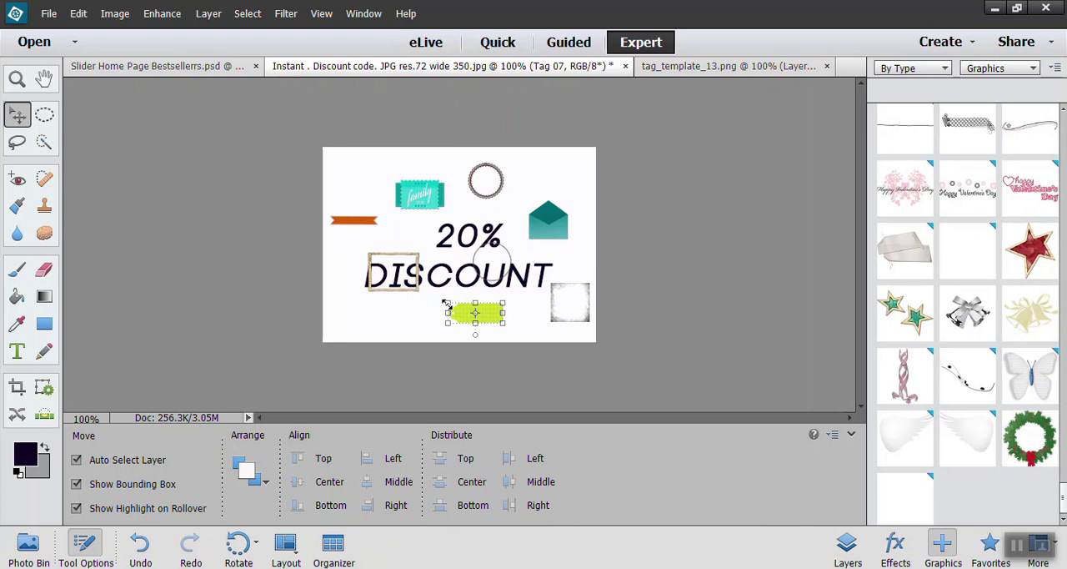
Step: Try enlarging the green tag, the teal envelope and the orange ribbon graphics on the canvas
left_click_drag(447, 305, 436, 269)
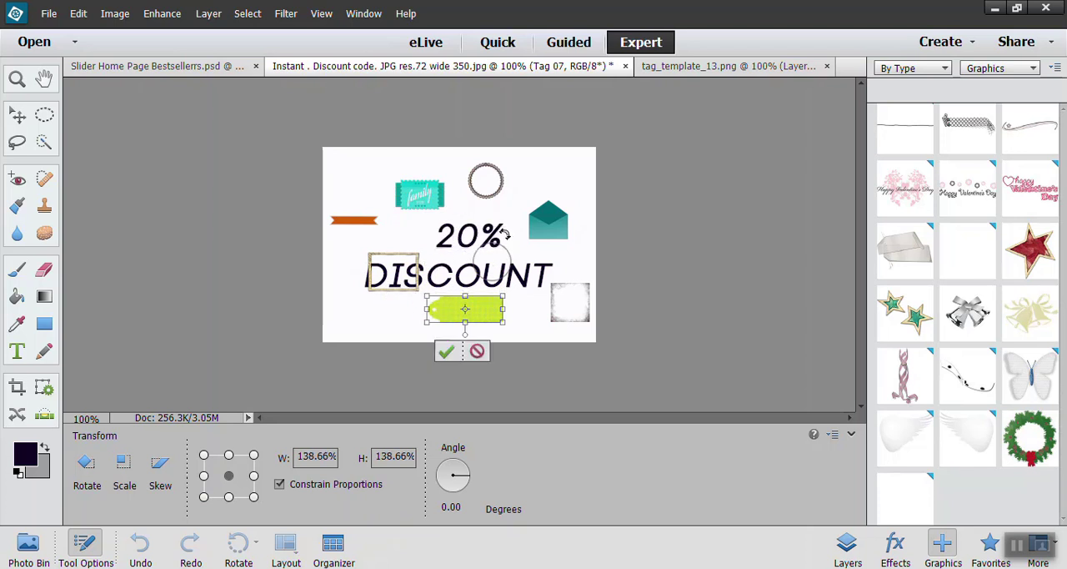
left_click(477, 351)
left_click(555, 221)
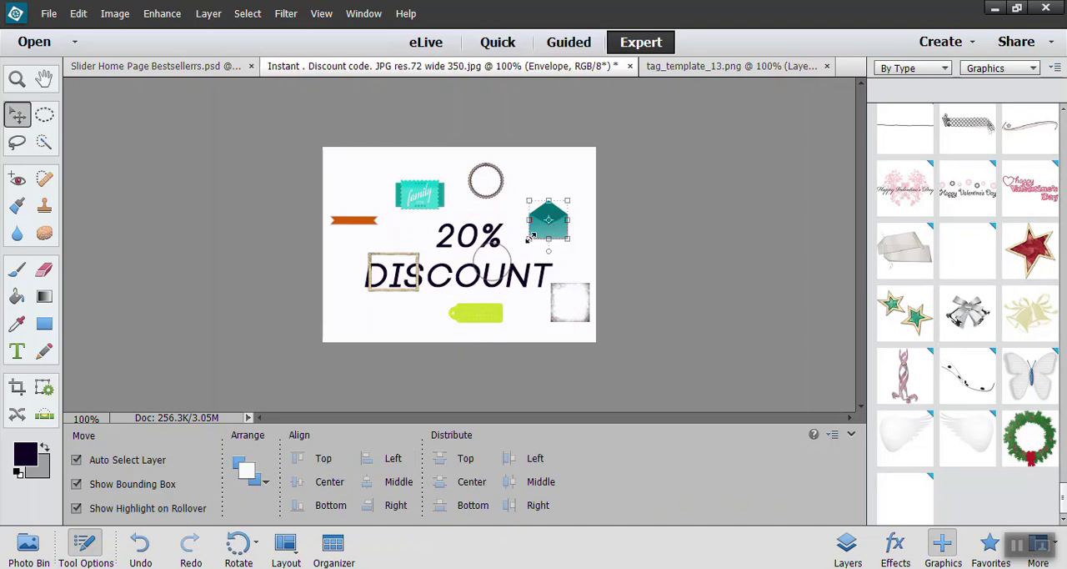
left_click_drag(527, 239, 342, 304)
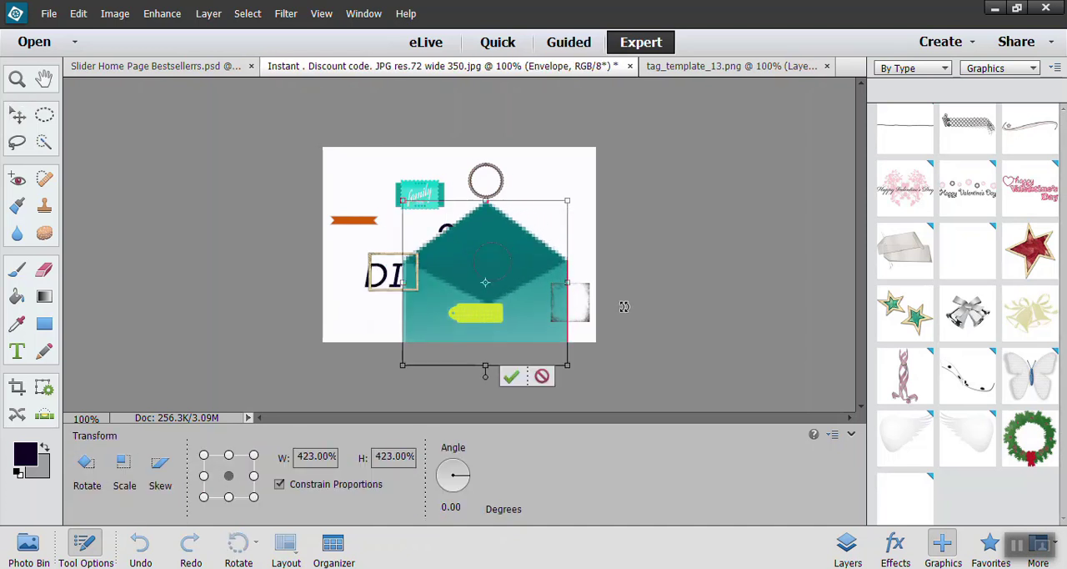
left_click(542, 377)
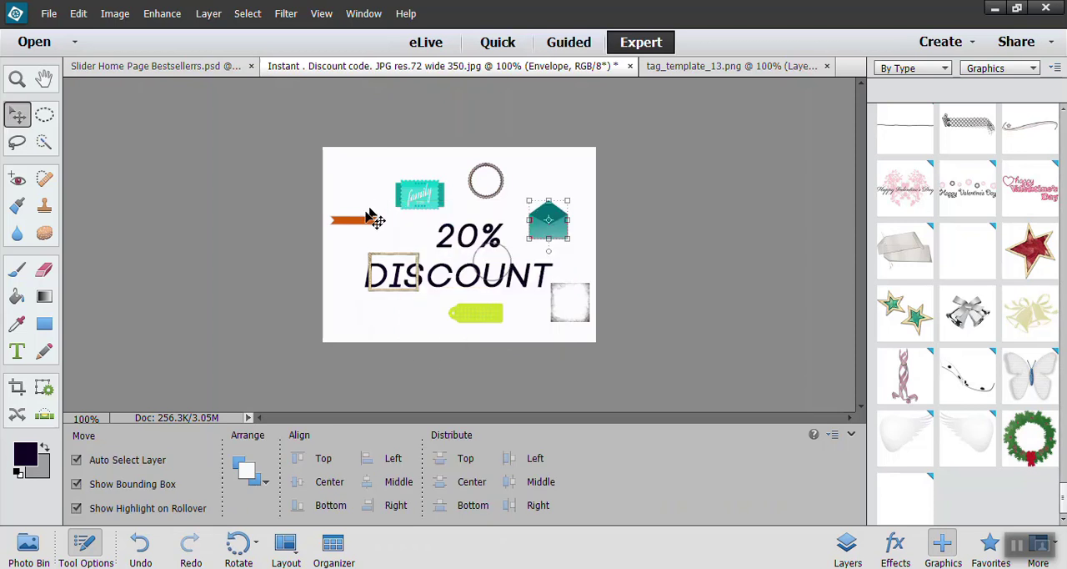
left_click(358, 221)
left_click_drag(378, 237, 580, 275)
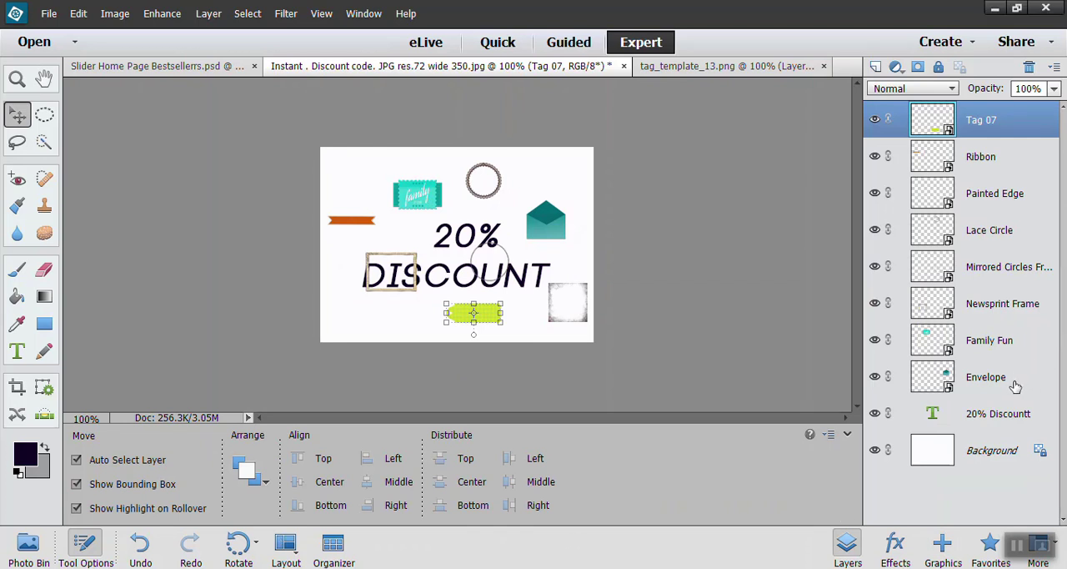
Step: Delete all the graphic layers from Tag 07 down to Envelope, keeping the text and background
left_click(1016, 384, "shift")
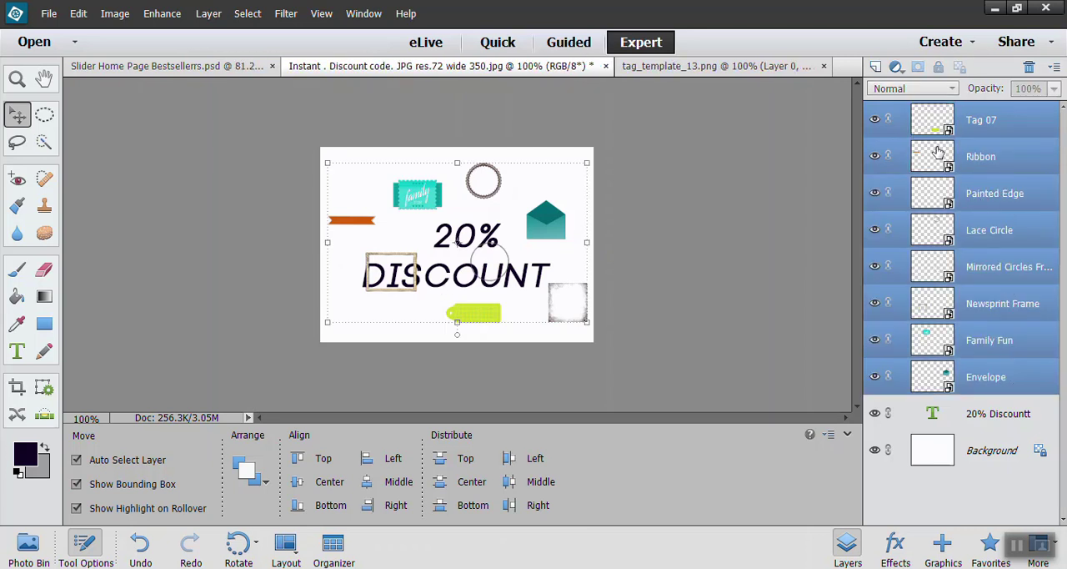
left_click(1029, 68)
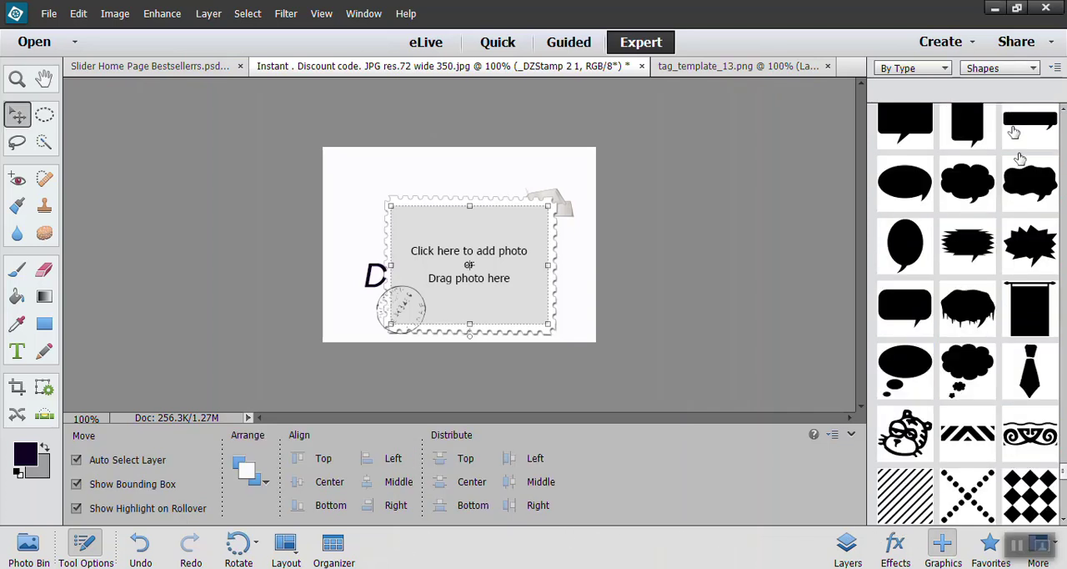
Step: Add the wavy speech bubble shape enlarged to about 260% and position it over the stamp frame
left_click_drag(1030, 185, 636, 357)
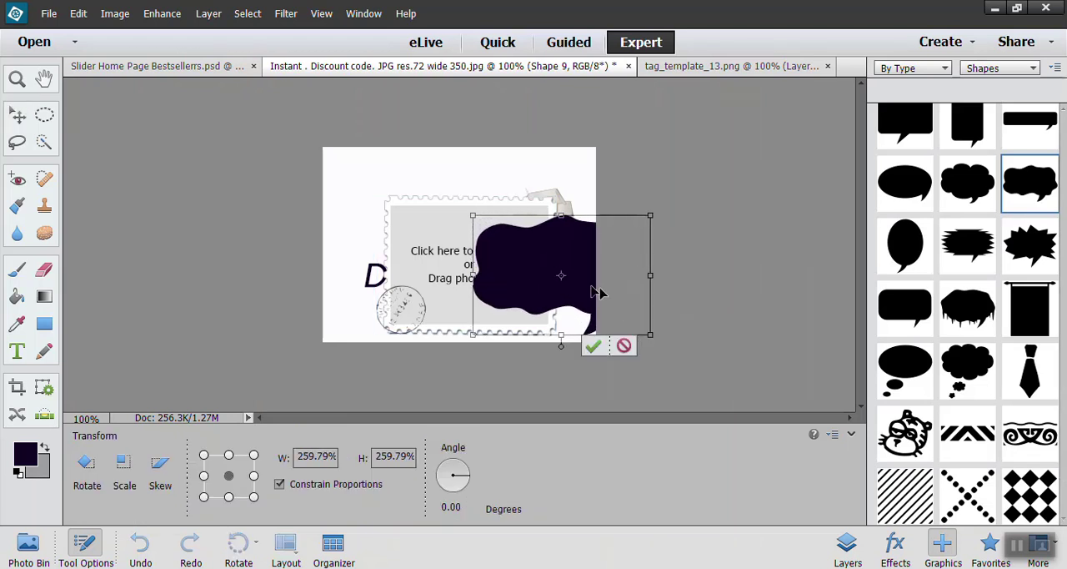
mouse_move(601, 268)
left_mouse_down()
mouse_move(467, 243)
mouse_move(489, 254)
left_mouse_up()
double_click(596, 271)
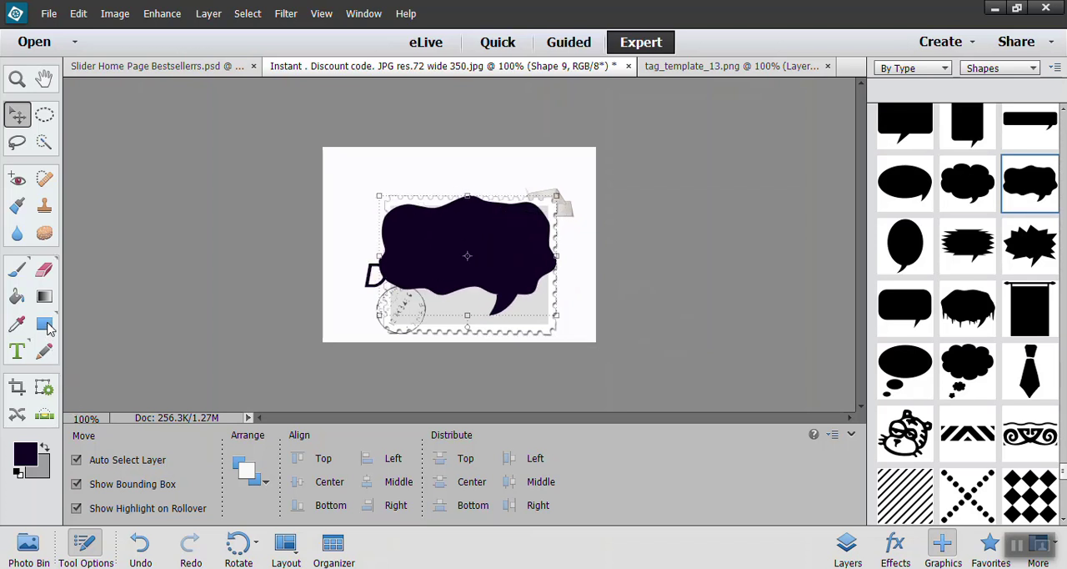
Step: Set the foreground color to light blue 31c4f3 and apply it to the speech bubble with the Paint Bucket
left_click(19, 298)
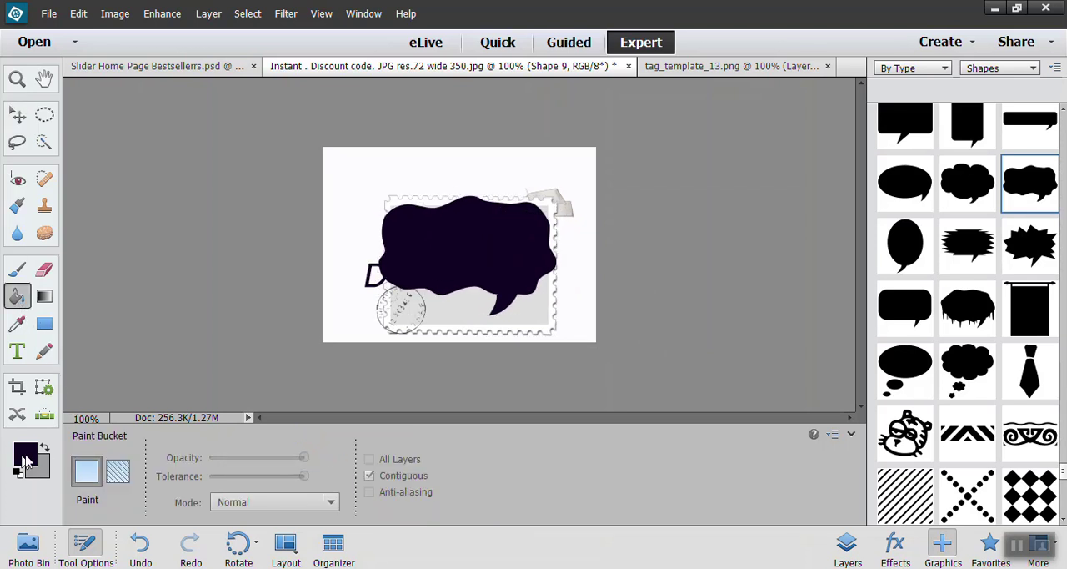
left_click(24, 455)
type("31c4f3")
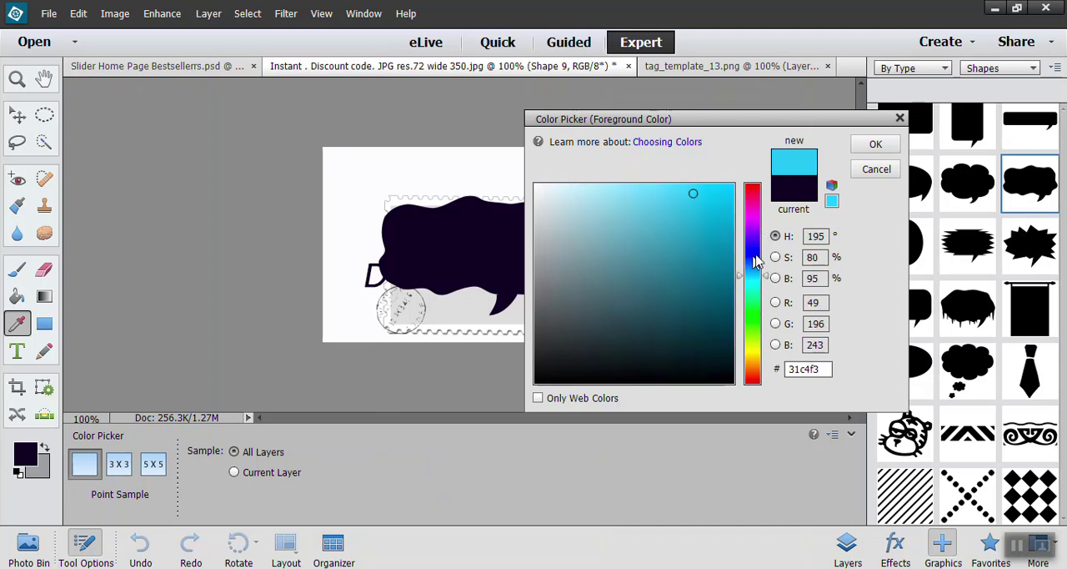
left_click(876, 143)
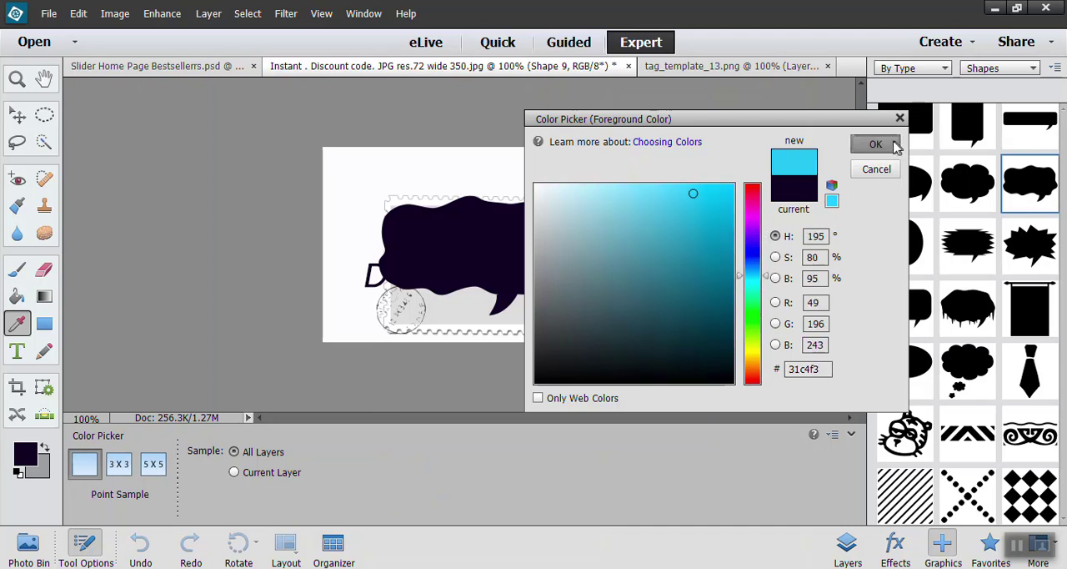
left_click(476, 255)
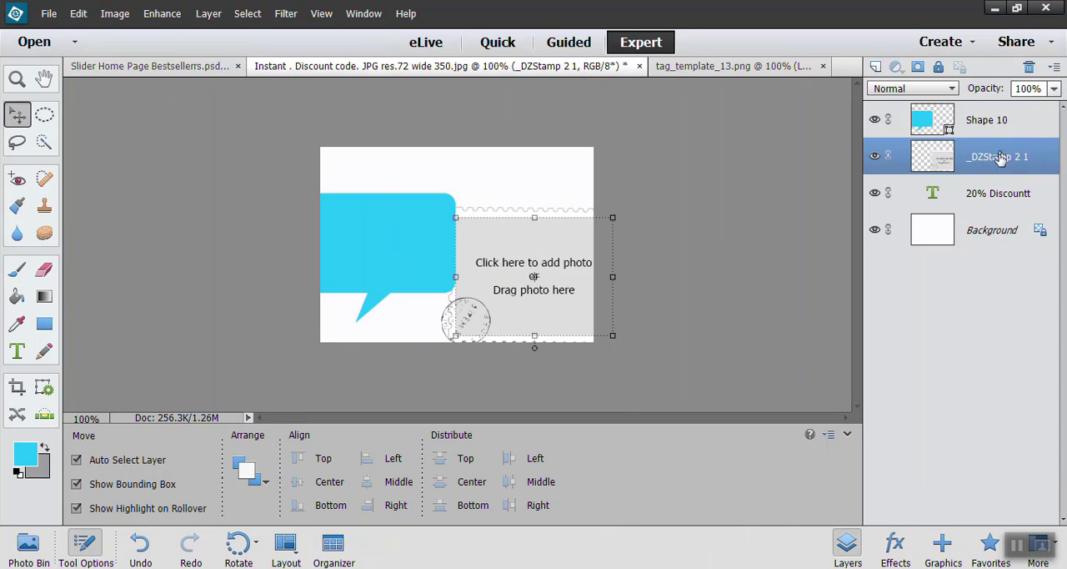
Step: Delete the stamp frame layer _DZStamp 2 1
left_click_drag(988, 167, 1029, 69)
Step: Move the blue speech bubble to the middle of the canvas and place the 20% discount text layer above it
left_click_drag(436, 215, 498, 225)
left_click_drag(999, 158, 1001, 117)
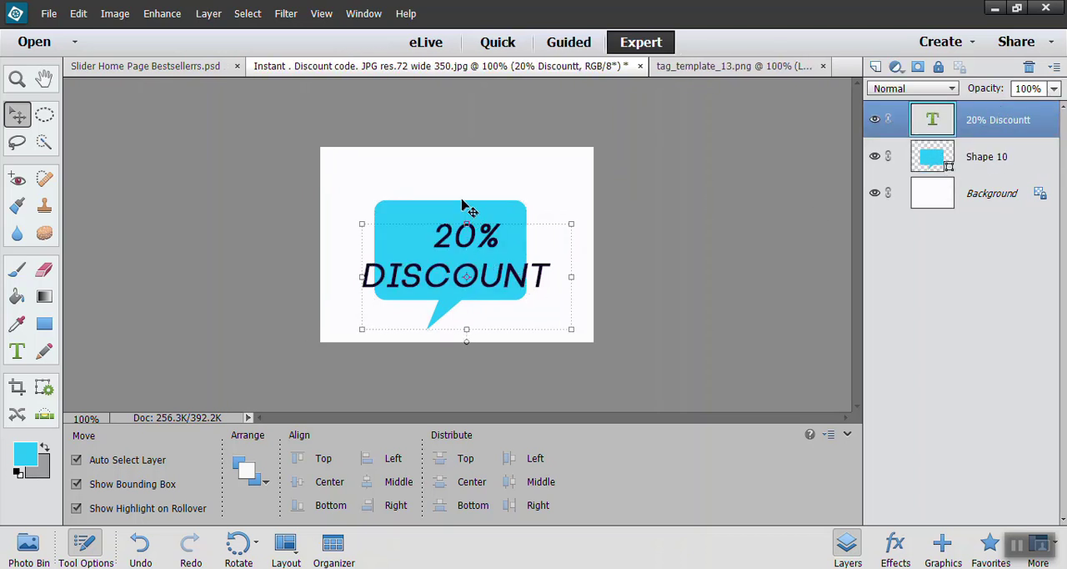
Step: Enlarge the blue speech bubble to about 122% behind the text and move the 20% discount text up inside it
left_click(388, 208)
left_click_drag(372, 201, 340, 172)
left_click_drag(395, 207, 419, 214)
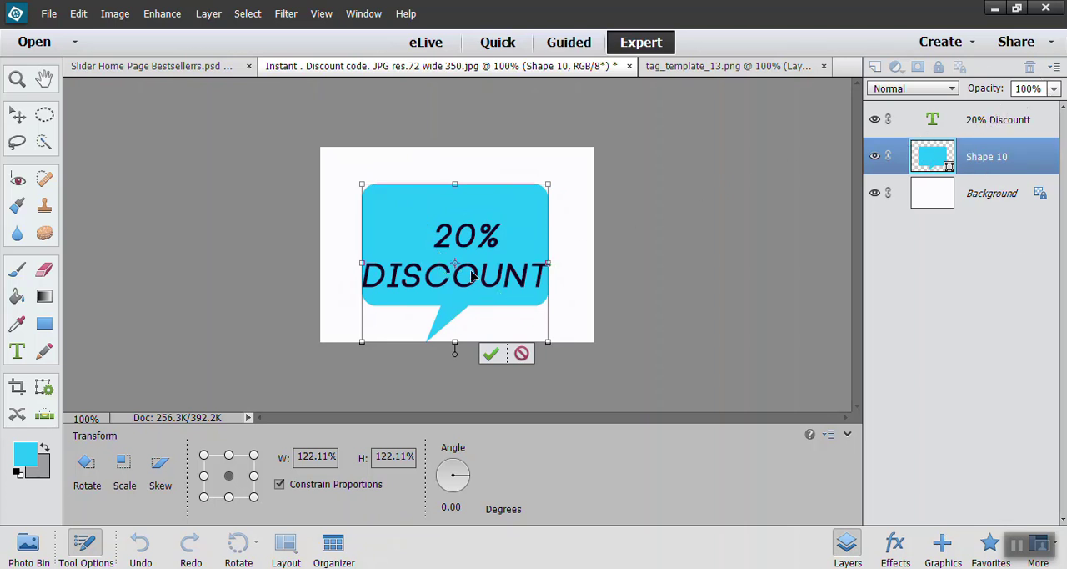
mouse_move(472, 274)
left_mouse_down()
mouse_move(487, 260)
mouse_move(472, 271)
left_mouse_up()
left_click(499, 352)
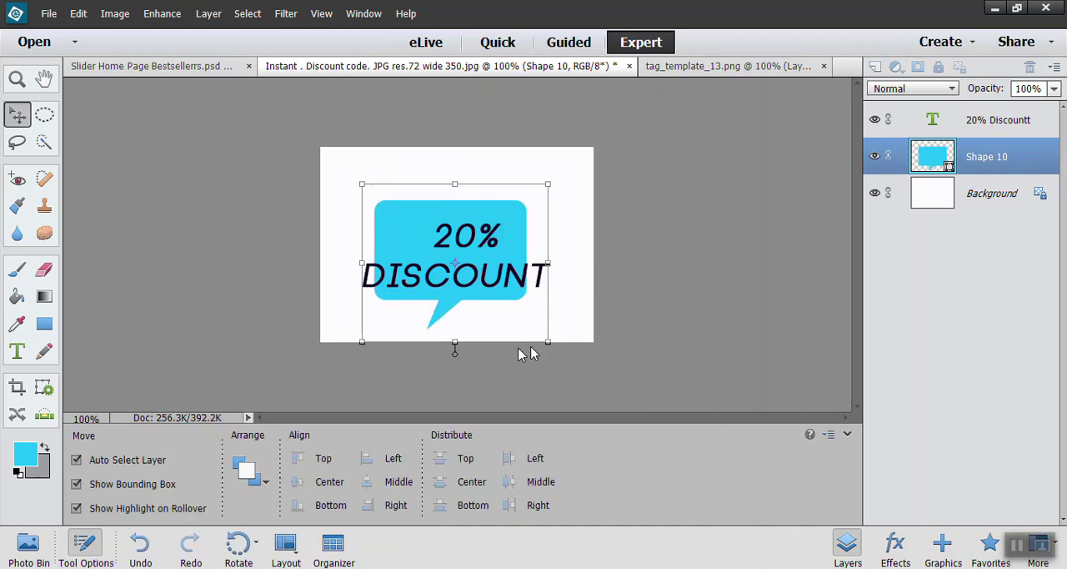
left_click(982, 132)
left_click_drag(451, 256, 451, 233)
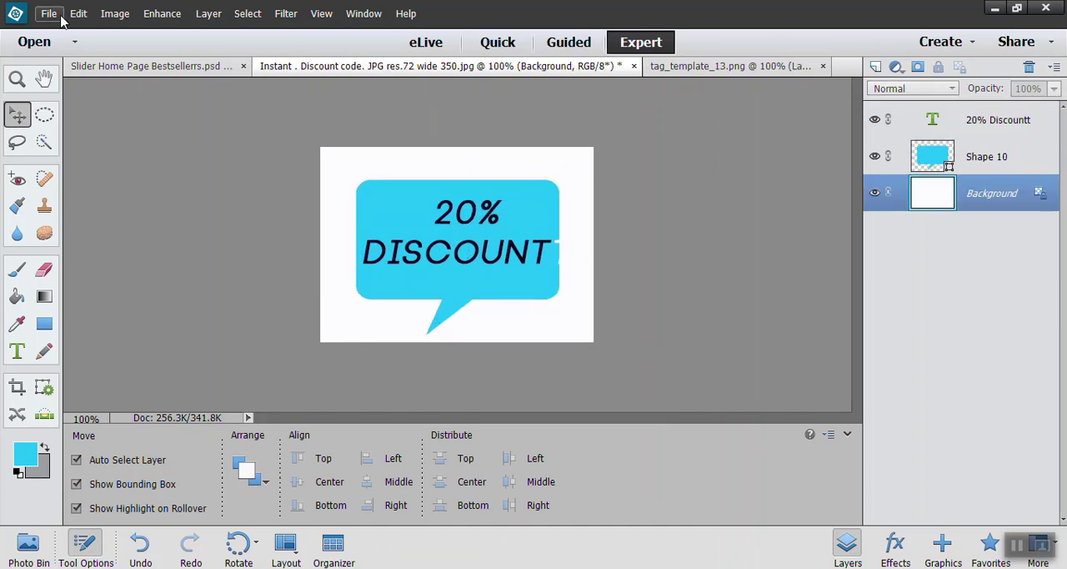
Step: Start saving the discount image as a new file in Website Graphics and bring up the file format choices
left_click(50, 14)
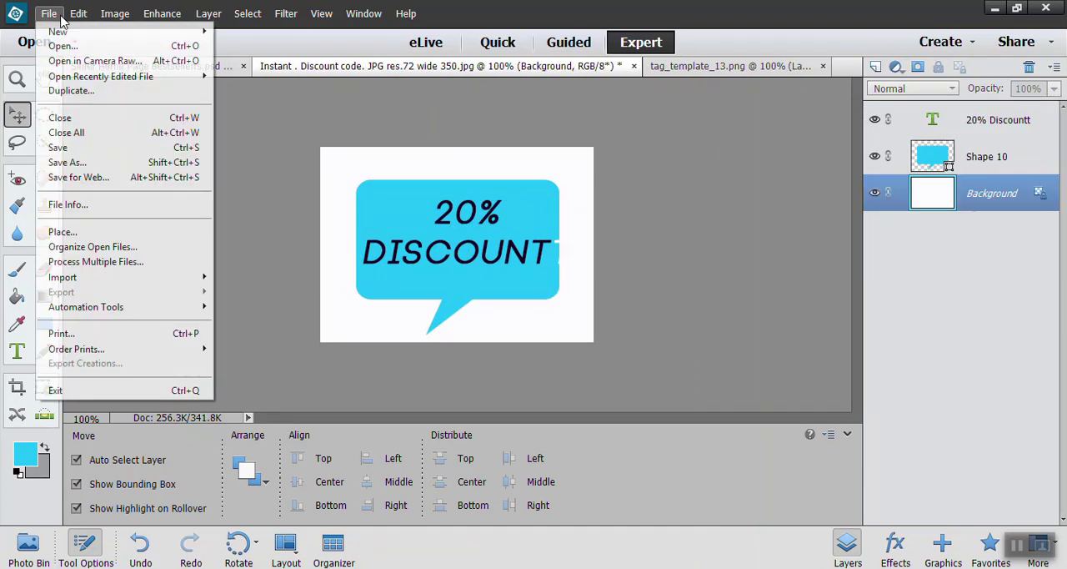
left_click(148, 162)
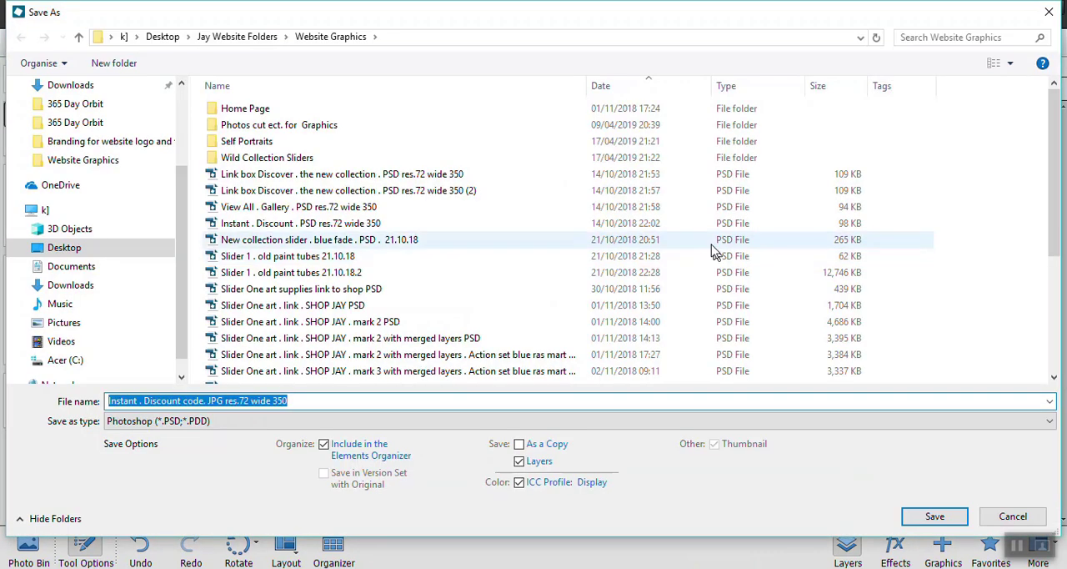
left_click(294, 422)
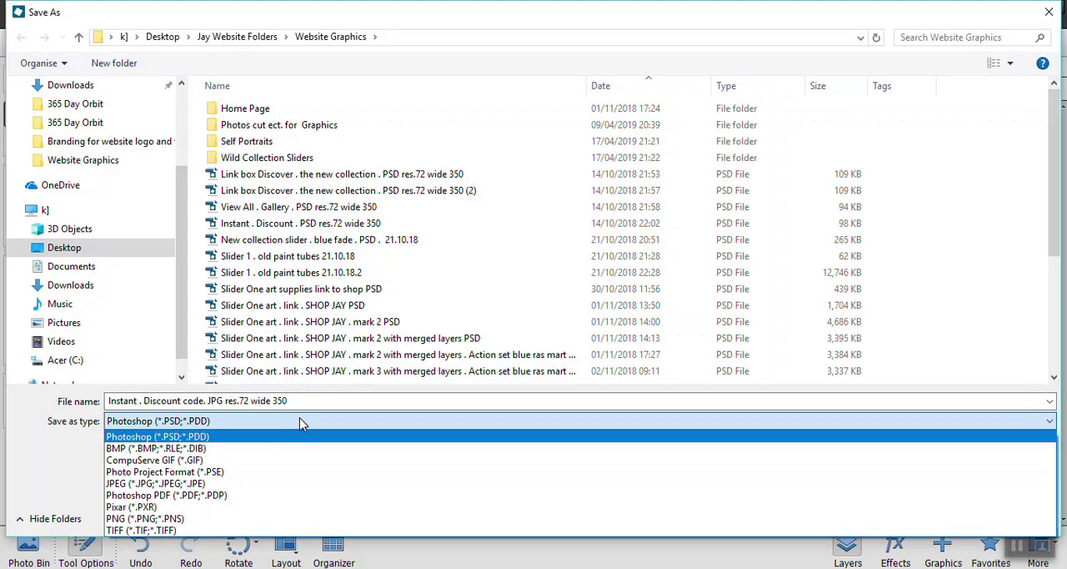
type("T")
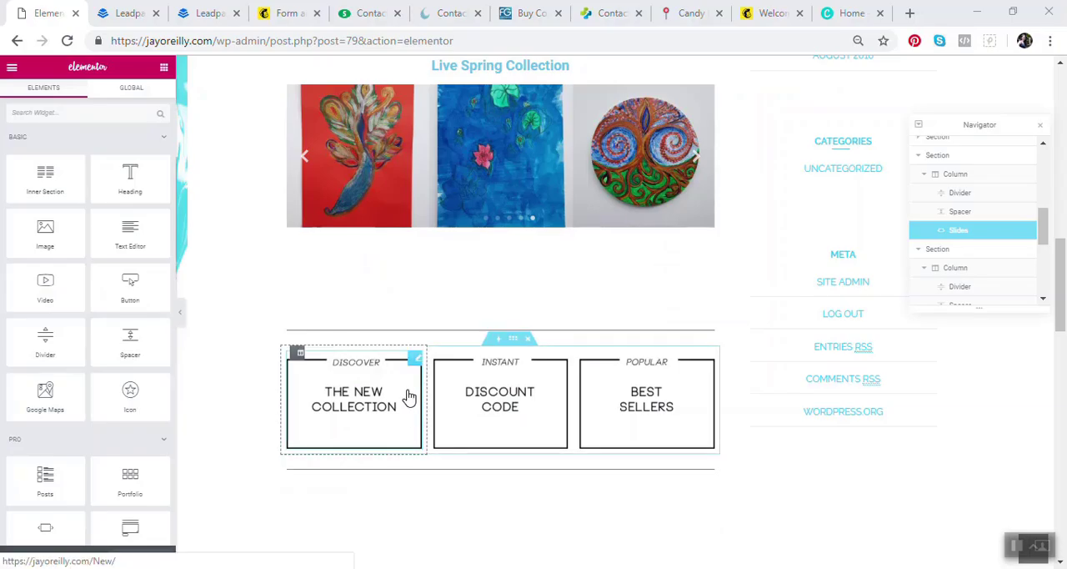
Step: In the Elementor page editor, delete the Instant Discount Code image from the middle box and open the file upload for a replacement
left_click(561, 361)
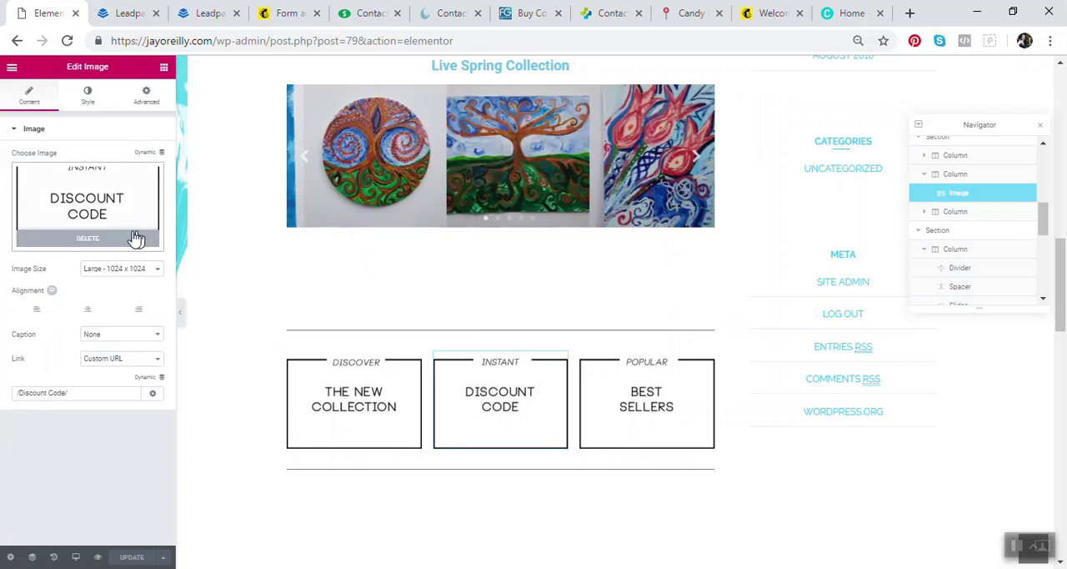
left_click(94, 240)
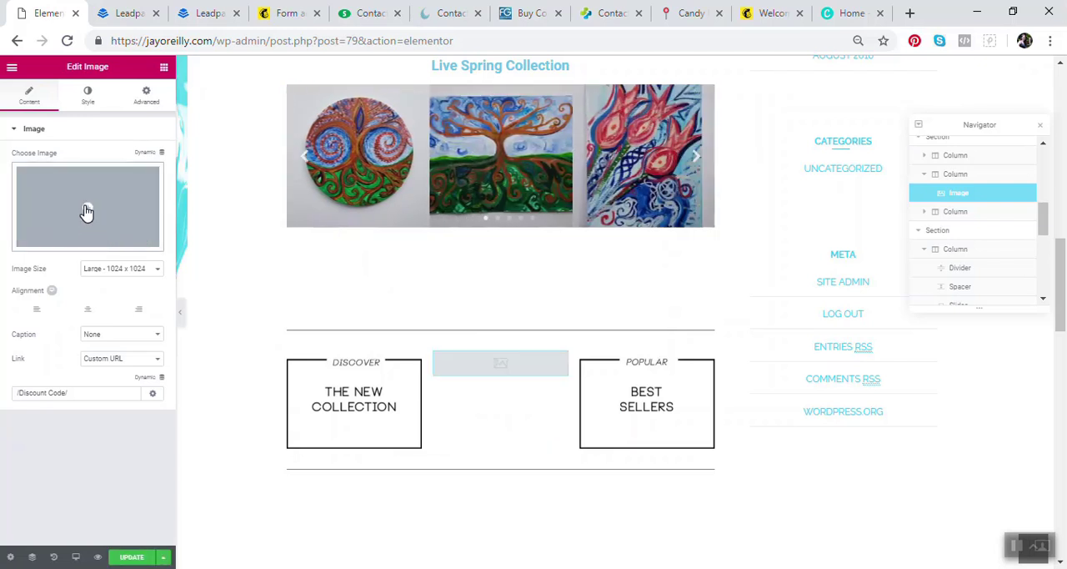
left_click(87, 212)
left_click(70, 117)
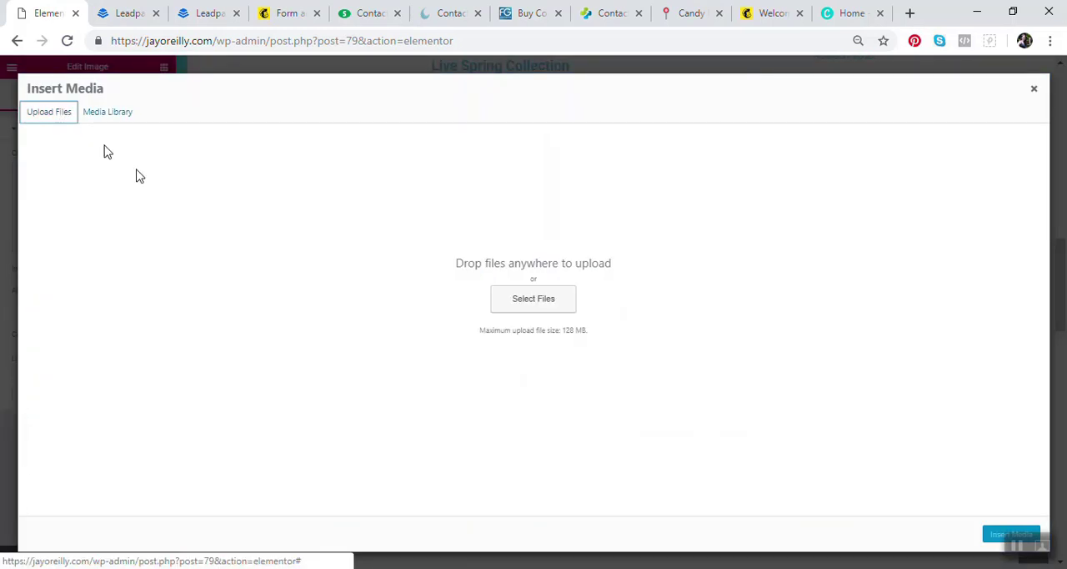
Step: Upload a 20% discount image from the Website Graphics folder and insert it into the middle box
left_click(512, 305)
left_click(319, 190)
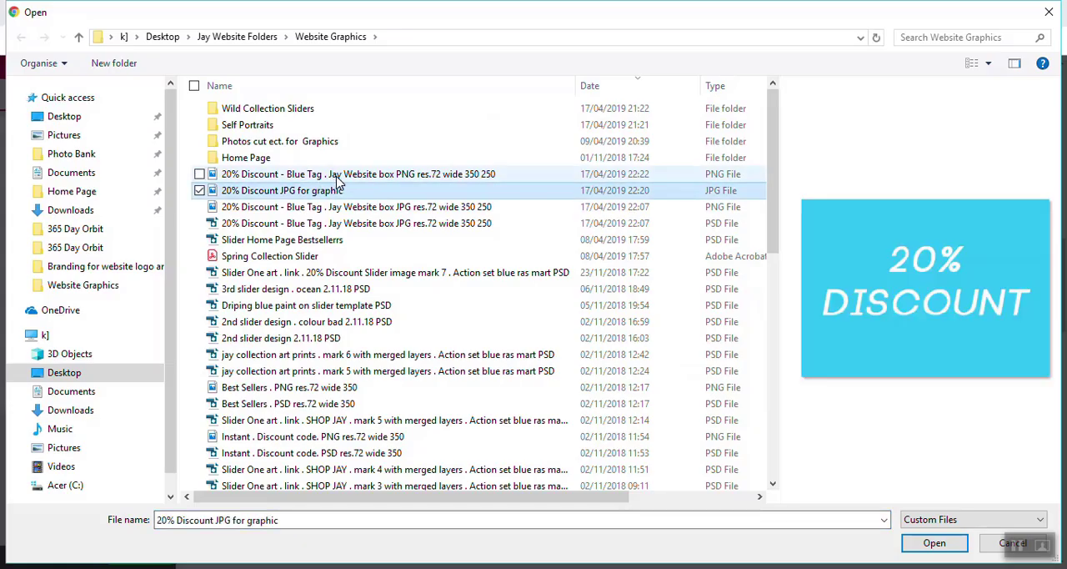
left_click(337, 177)
left_click(340, 191)
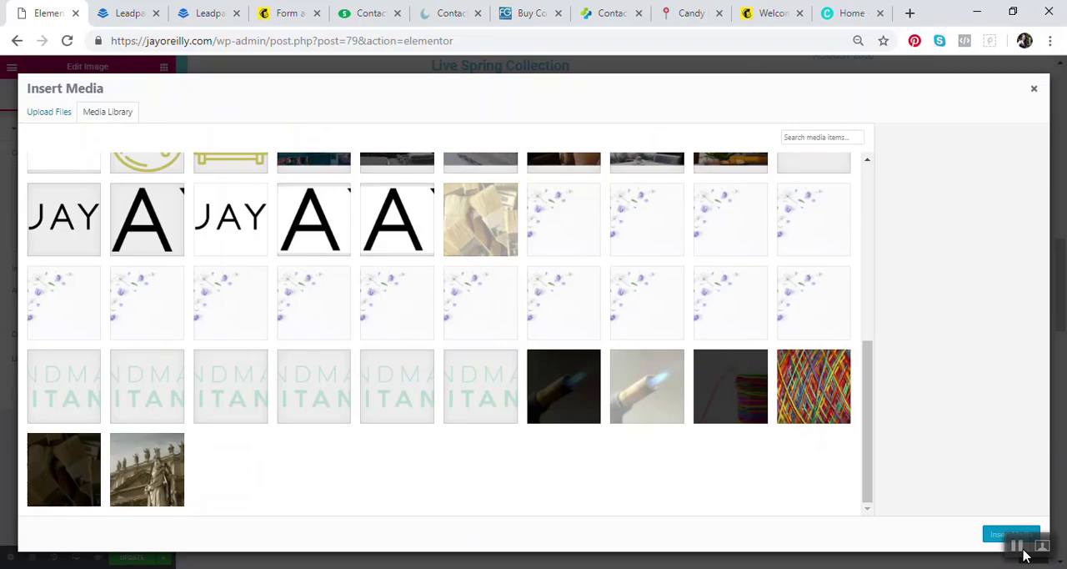
left_click(1011, 535)
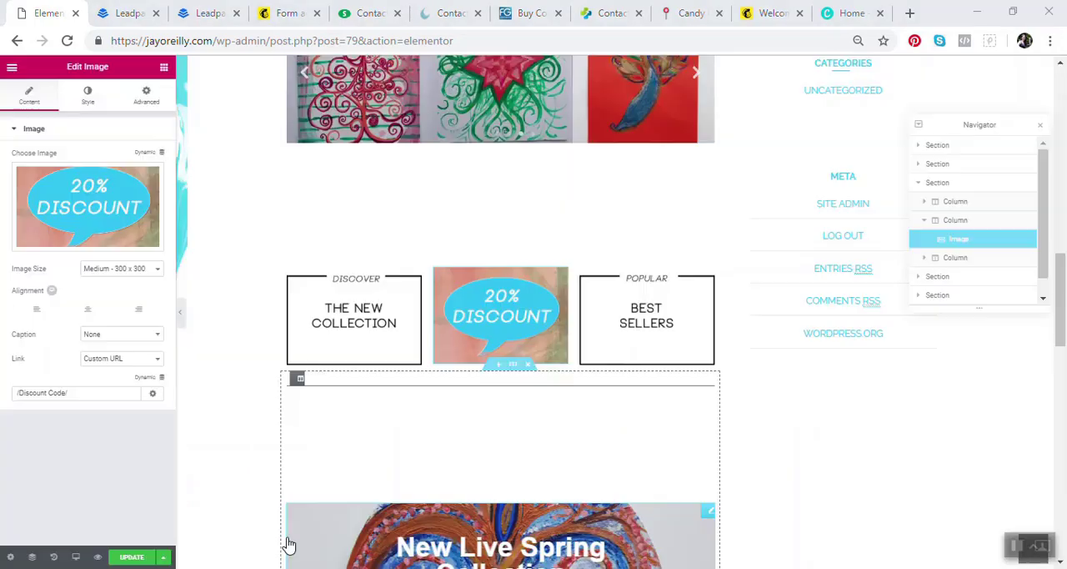